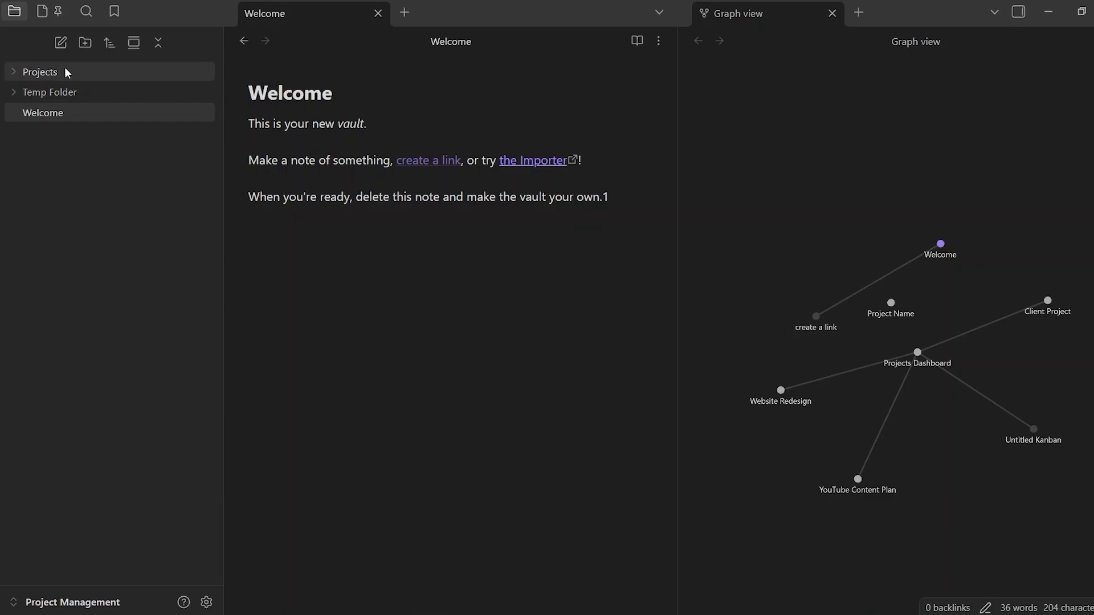
Step: Create a new note in the vault titled "Project Note"
{"action": "mouse_move", "coordinate": [64, 72]}
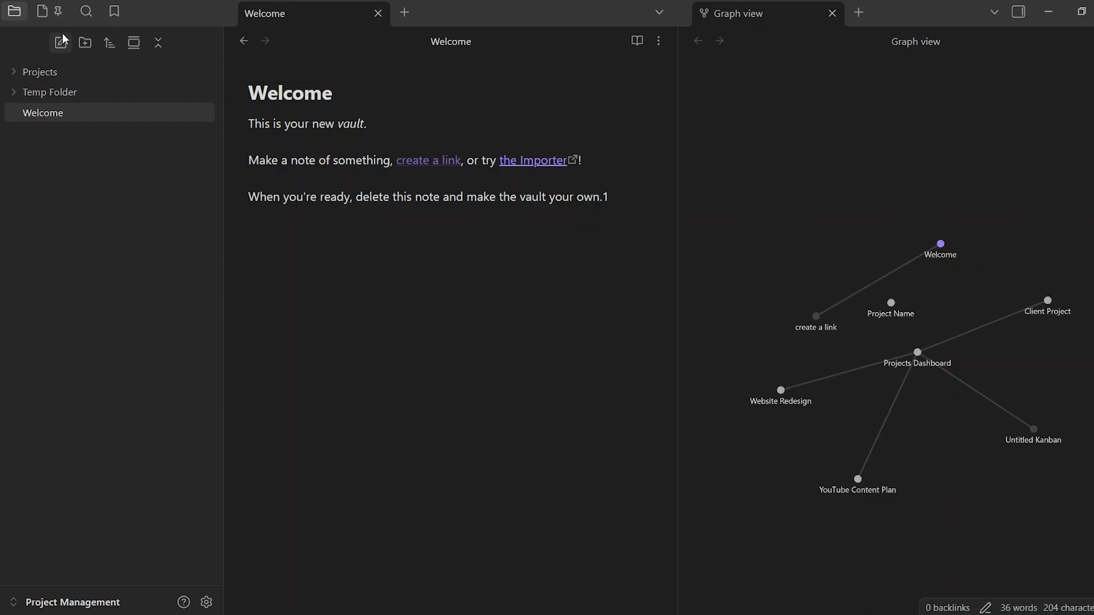
{"action": "left_click", "coordinate": [62, 42]}
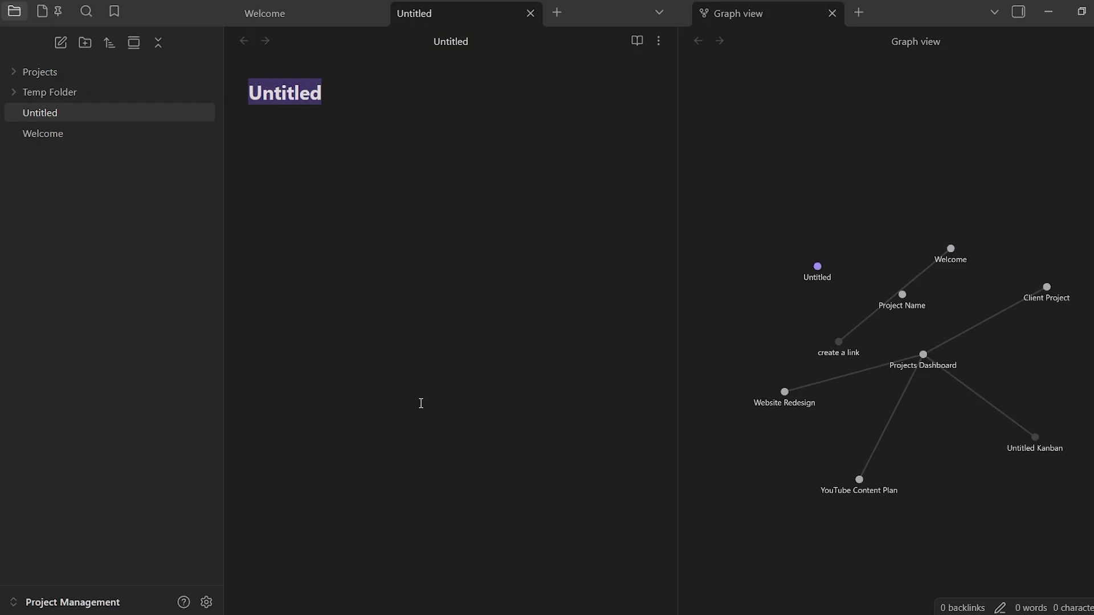
{"action": "type", "text": "Project Note"}
{"action": "key", "text": "Return"}
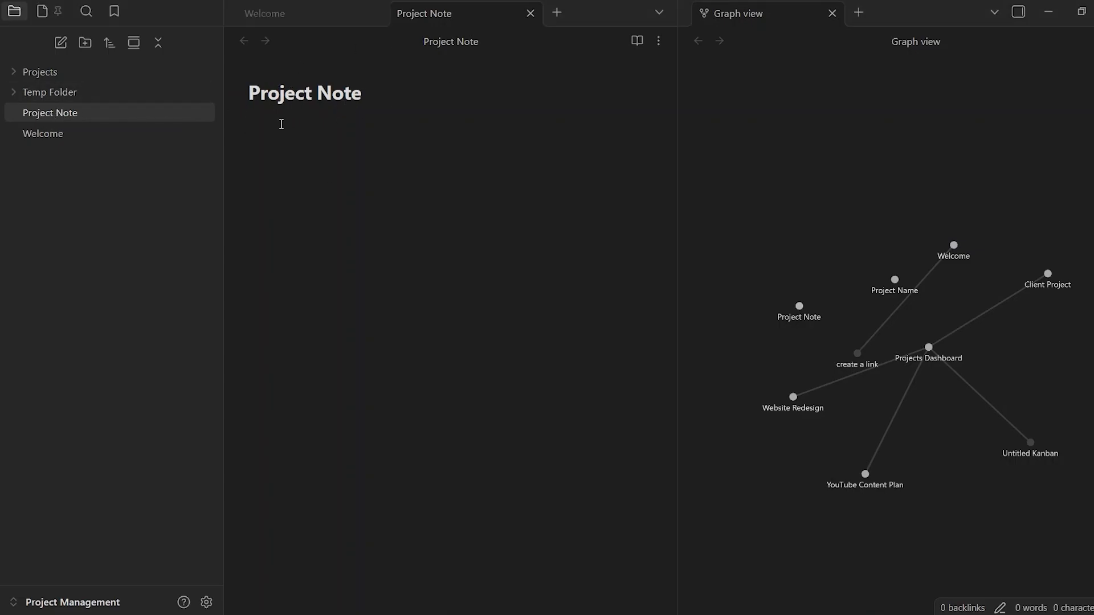
Step: Paste the bullets "What is this project about?", "What's the current state?" and "What's next?" into the note, with blank lines below the list
{"action": "left_click", "coordinate": [265, 123]}
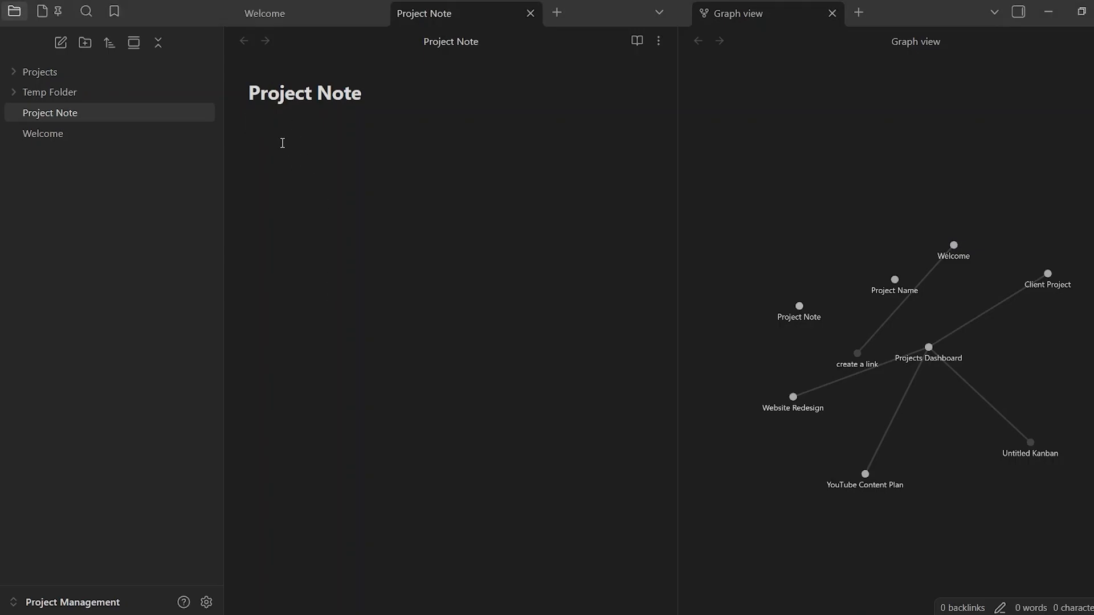
{"action": "right_click", "coordinate": [257, 124]}
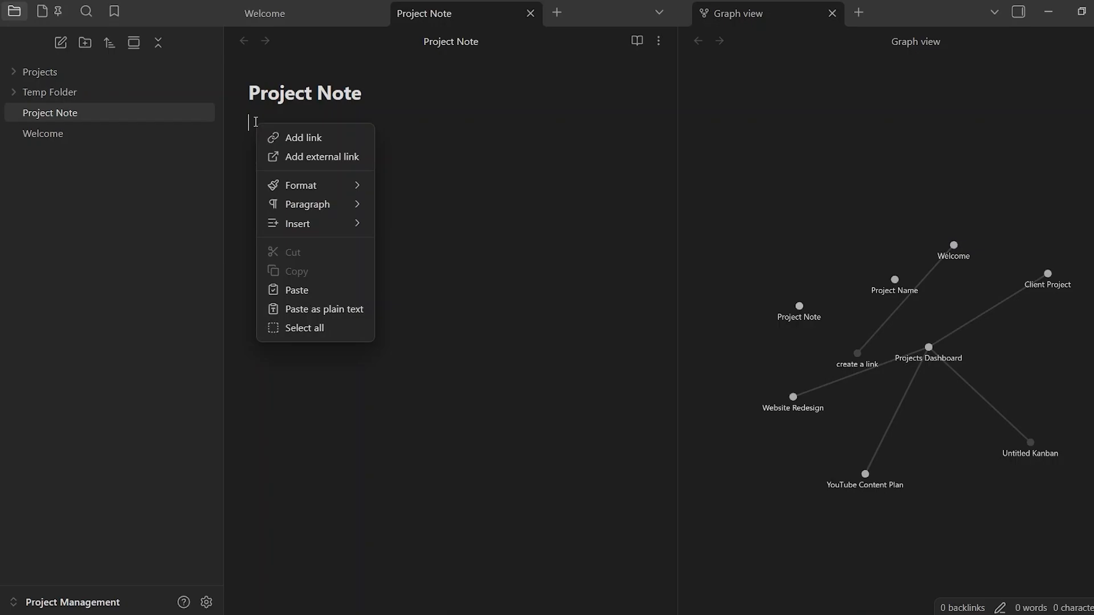
{"action": "left_click", "coordinate": [317, 292]}
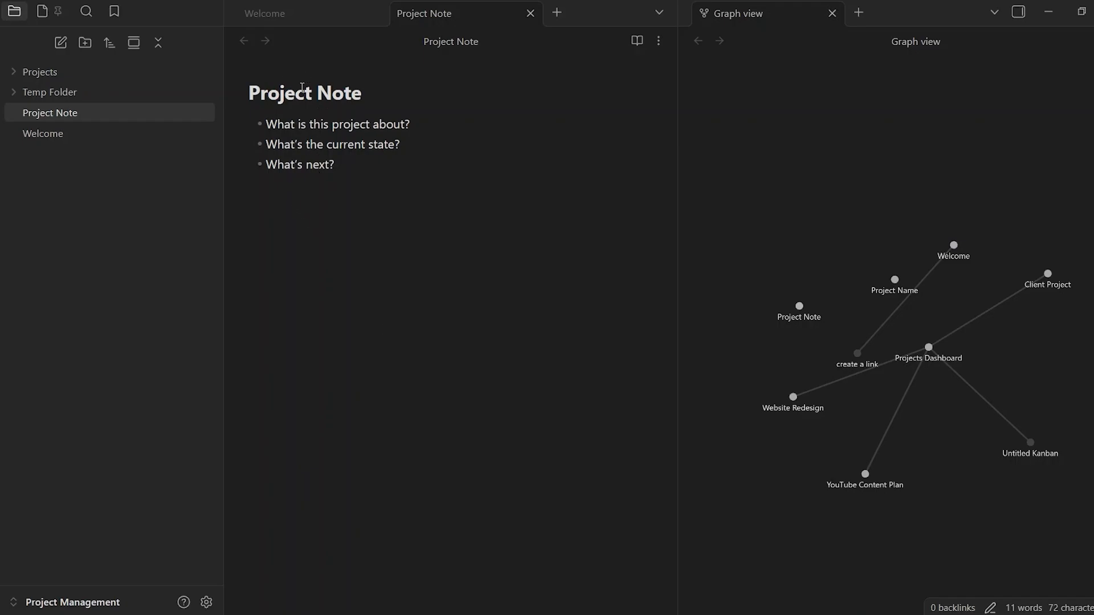
{"action": "left_click", "coordinate": [350, 170]}
{"action": "key", "text": "Return"}
{"action": "key", "text": "Return"}
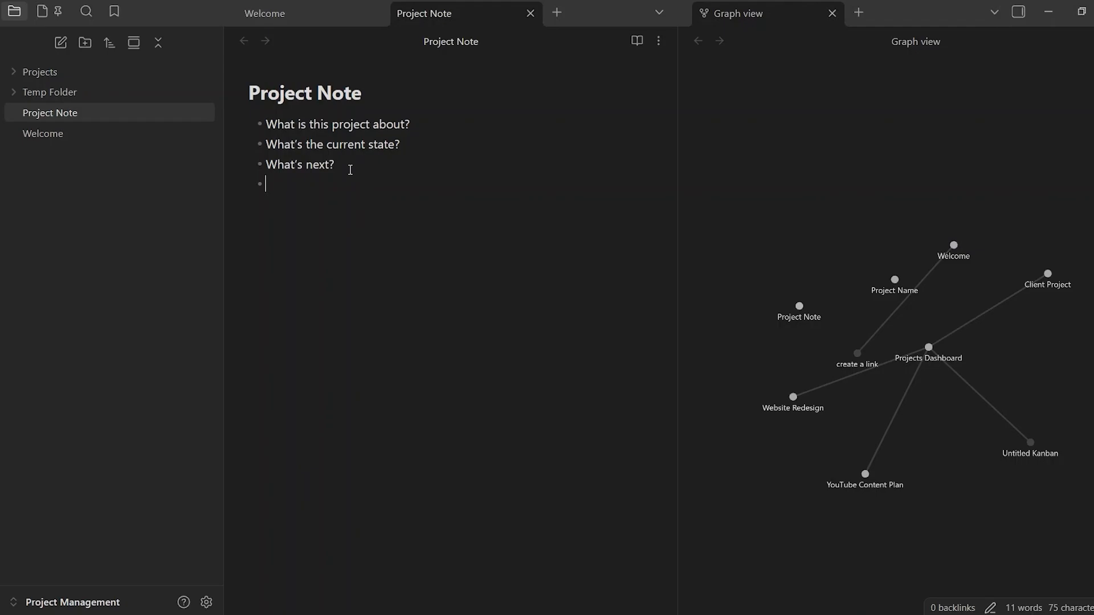
{"action": "key", "text": "Return"}
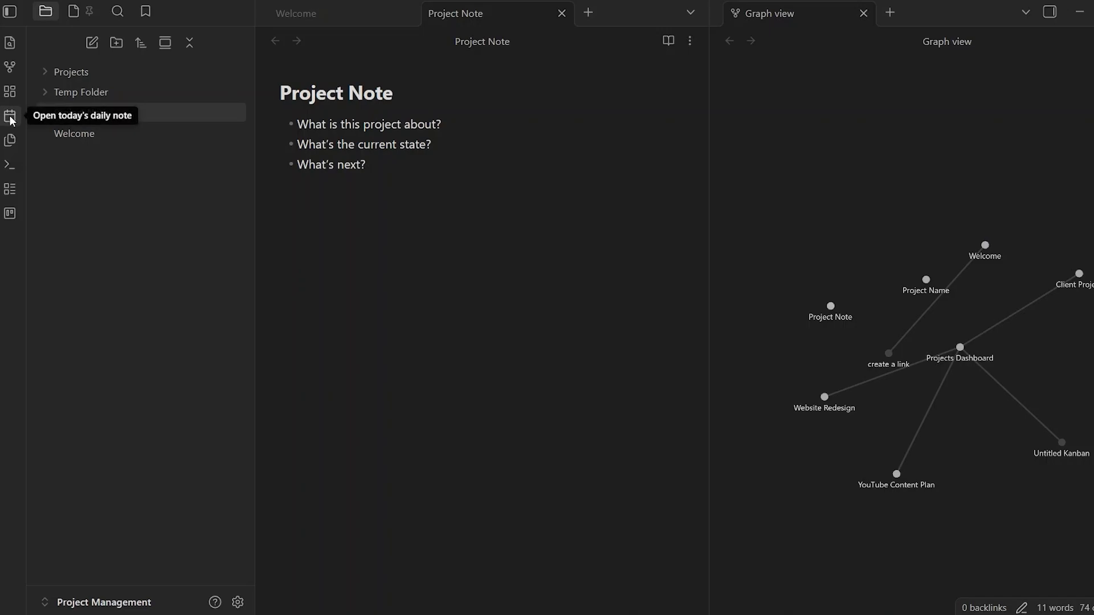
Step: Open today's daily note and enter 1 and 2 on separate lines in its body
{"action": "left_click", "coordinate": [10, 117]}
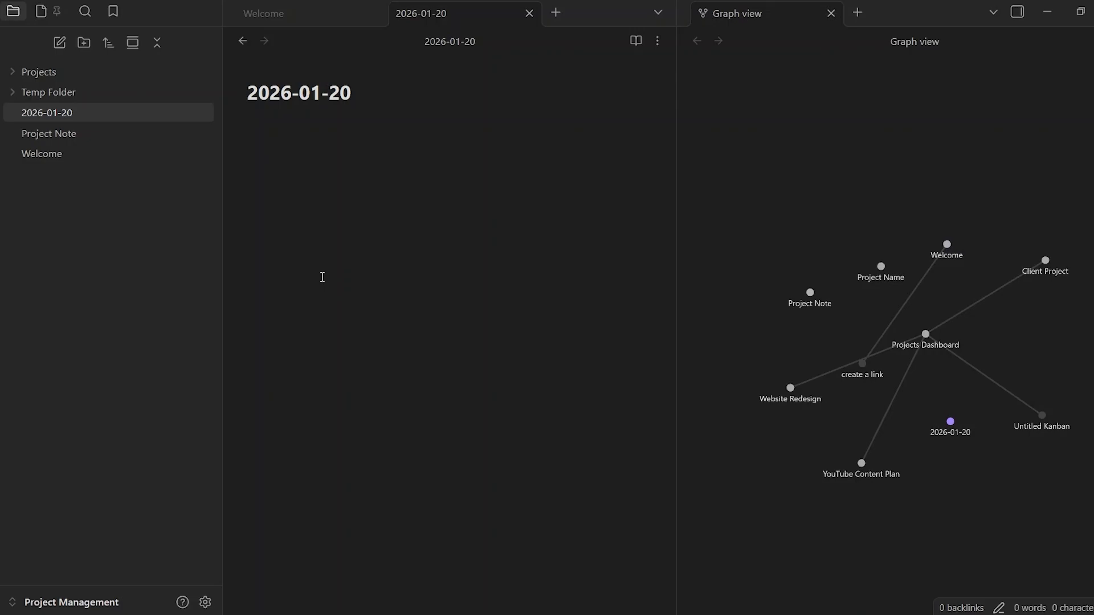
{"action": "left_click", "coordinate": [266, 130]}
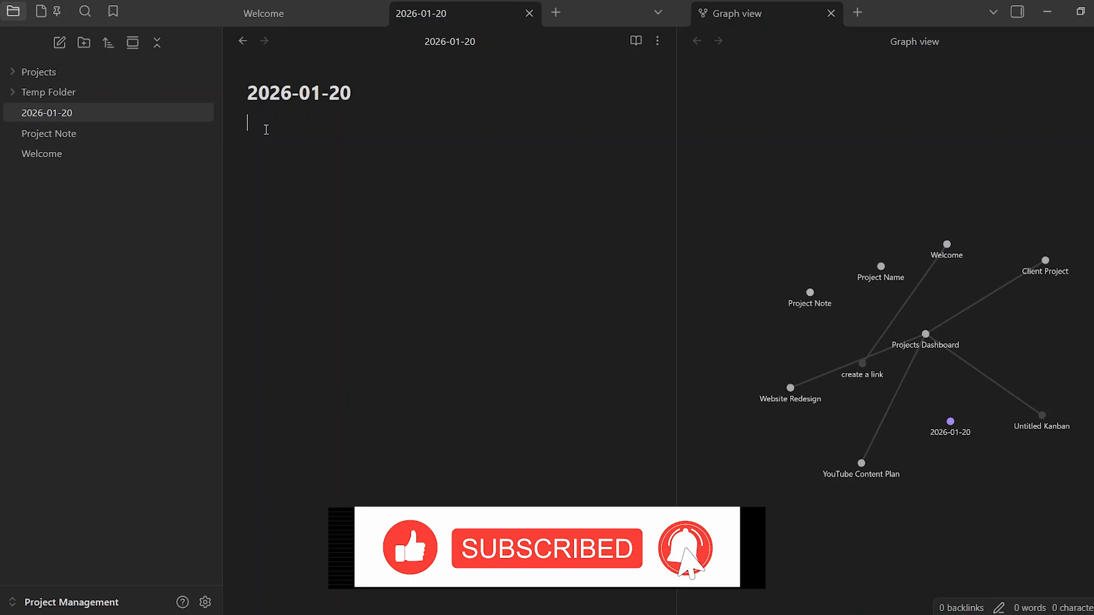
{"action": "type", "text": "1"}
{"action": "key", "text": "Return"}
{"action": "type", "text": "2"}
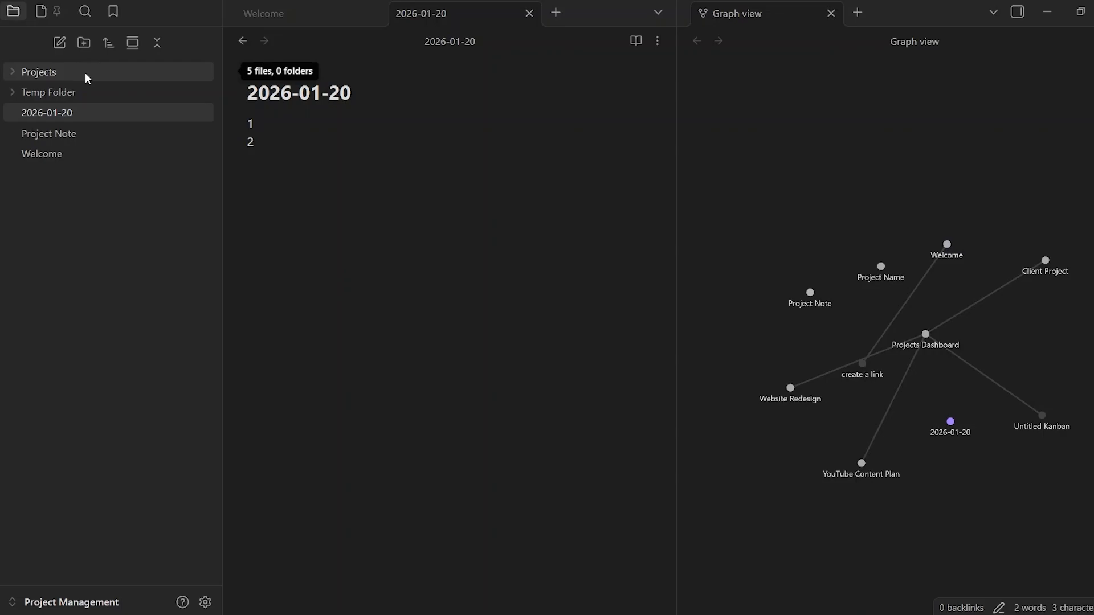
Step: Rename the Project Note note as "Project Note 3"
{"action": "left_click", "coordinate": [51, 134]}
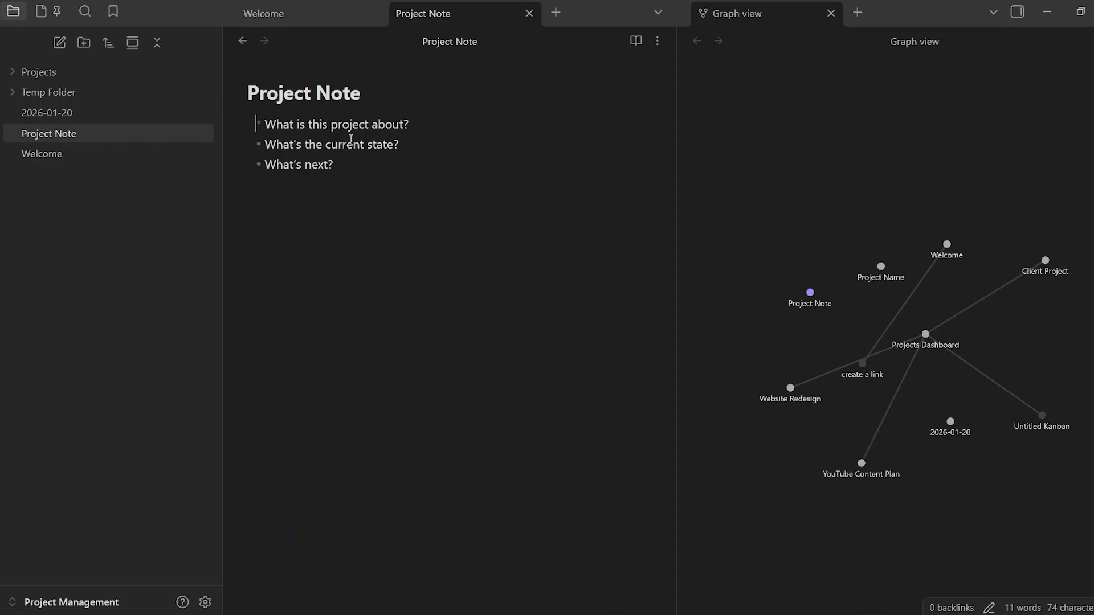
{"action": "left_click", "coordinate": [363, 95]}
{"action": "type", "text": "3"}
Step: Create another new note titled "Project 5"
{"action": "left_click", "coordinate": [60, 43]}
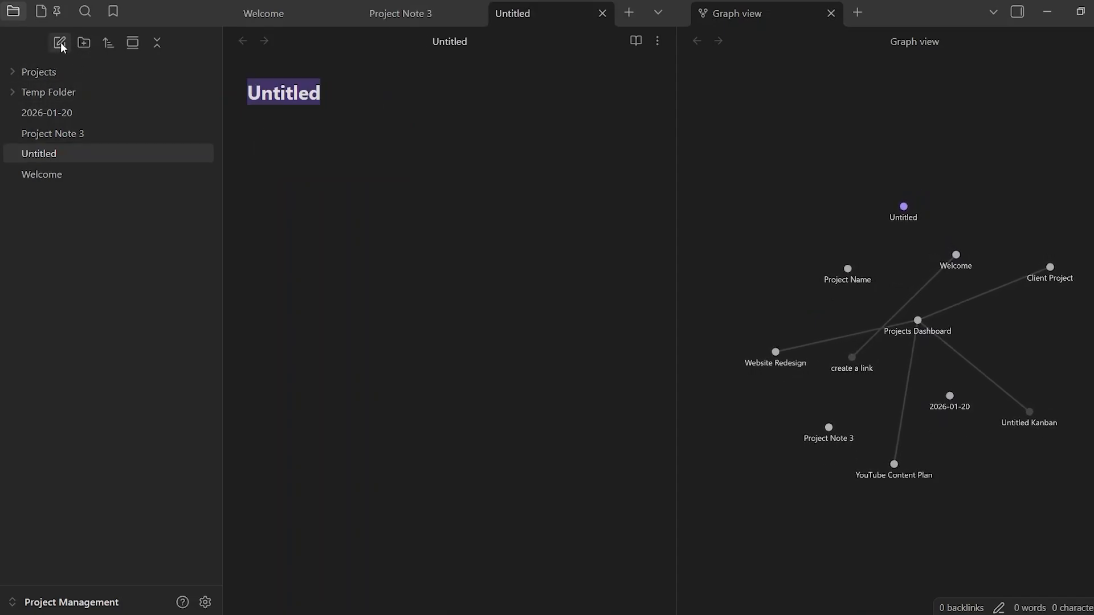
{"action": "type", "text": "Project 5"}
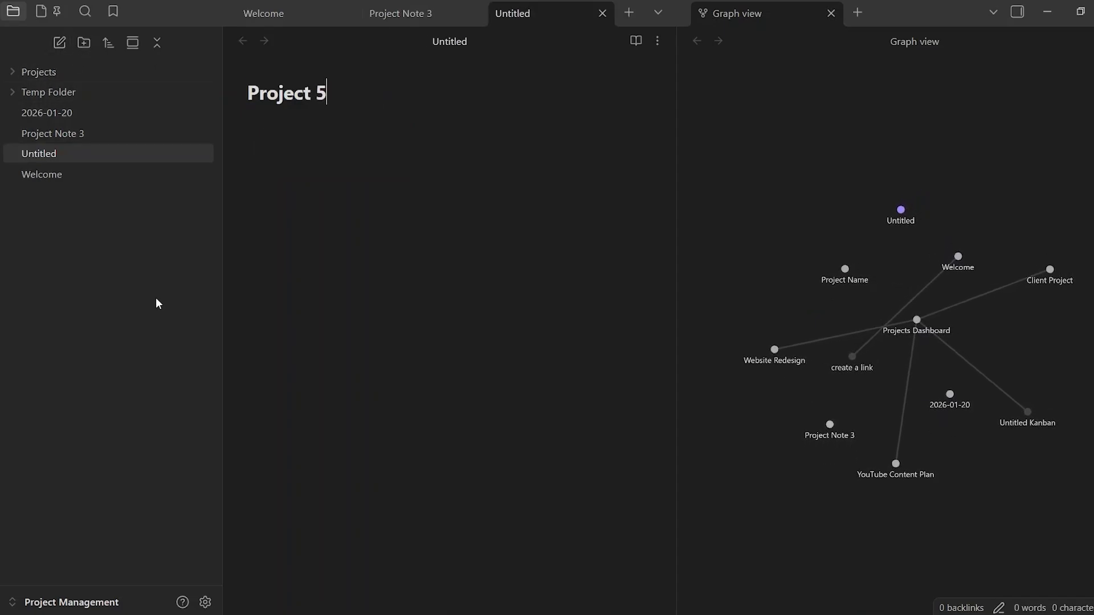
{"action": "key", "text": "Return"}
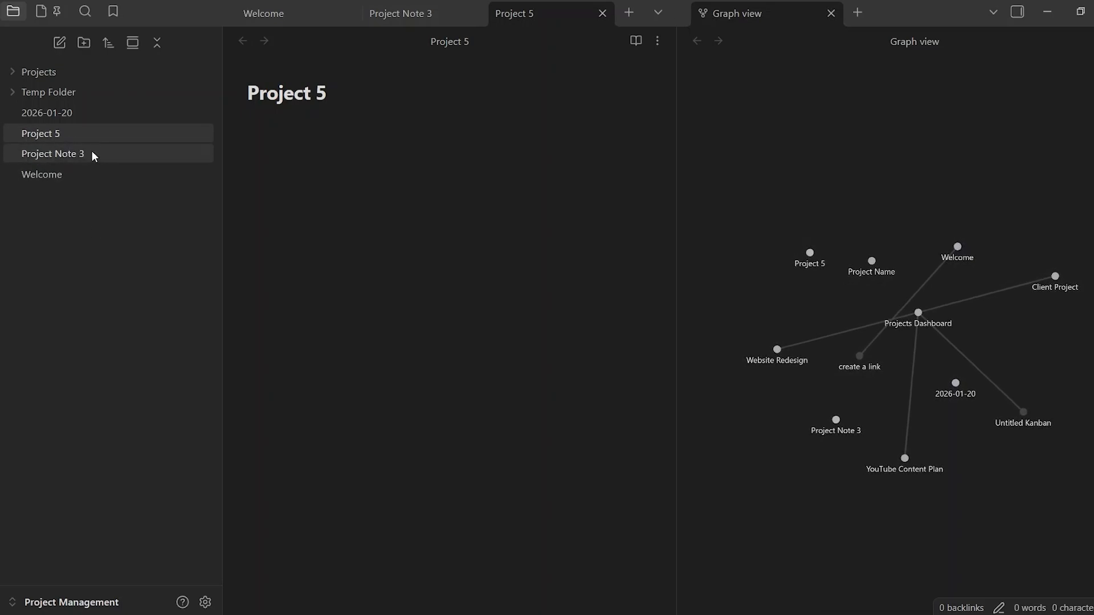
Step: Turn the first line of the 2026-01-20 daily note into a numbered item reading "Project Note"
{"action": "mouse_move", "coordinate": [64, 154]}
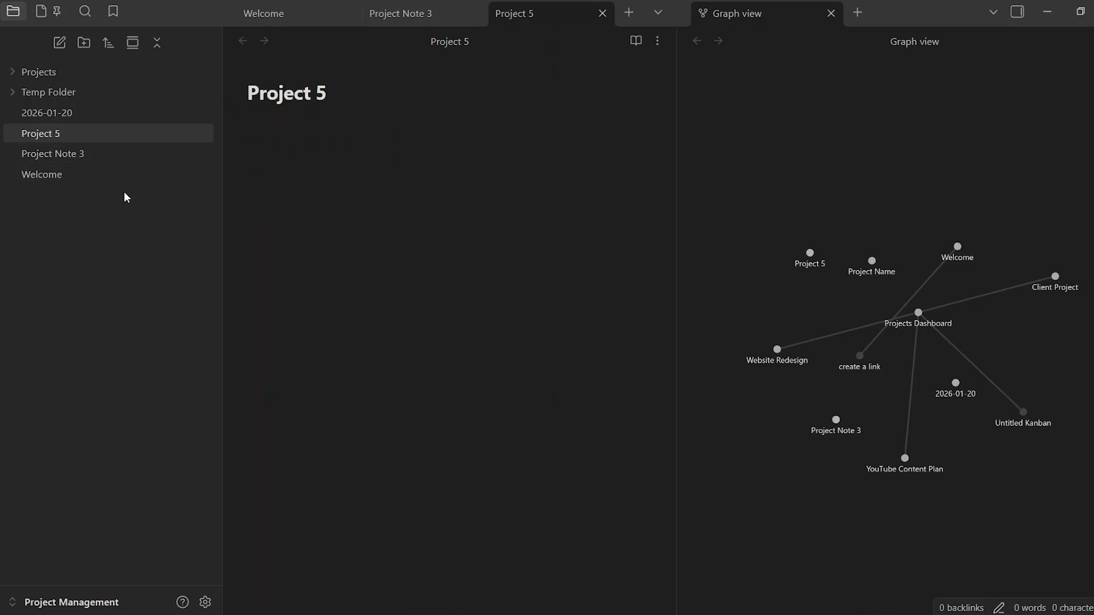
{"action": "left_click", "coordinate": [114, 116]}
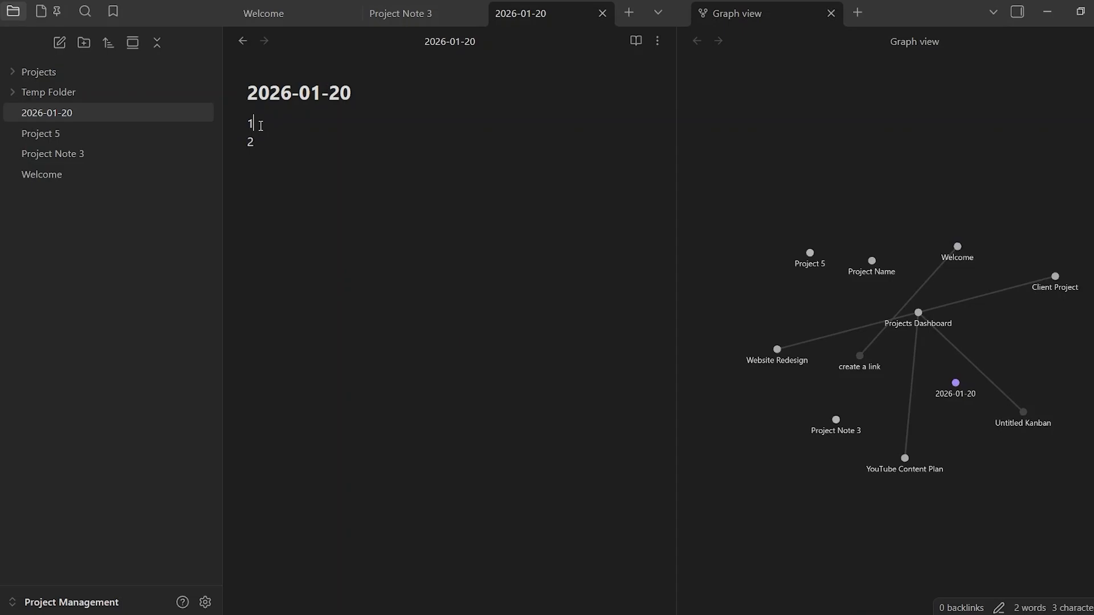
{"action": "type", "text": "."}
{"action": "type", "text": "Project "}
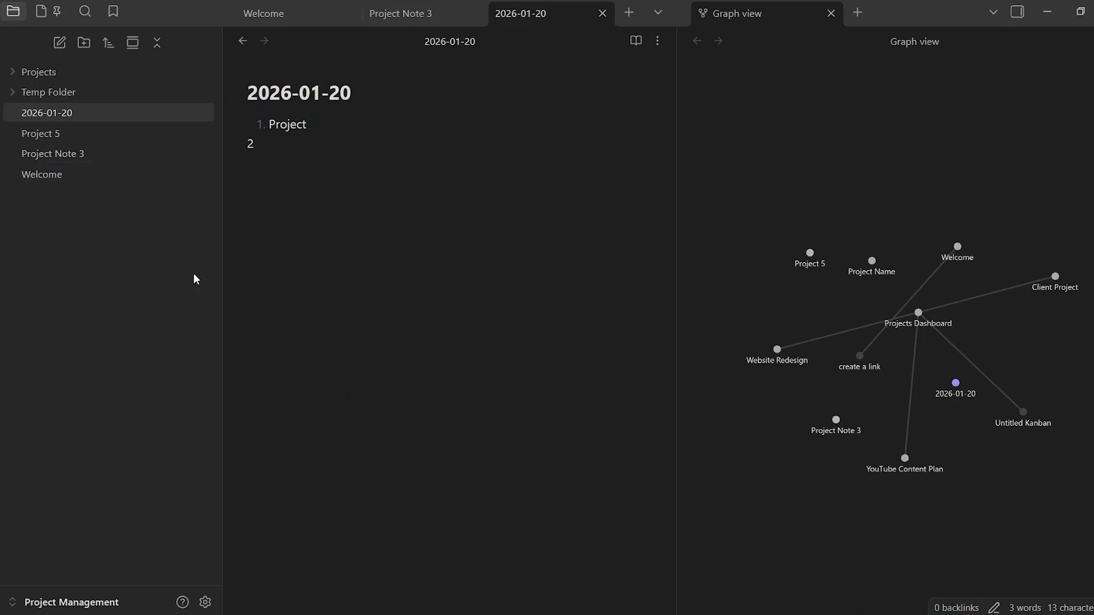
{"action": "type", "text": "Note"}
Step: Insert an internal link to Project Note 3 in front of the first numbered item's text
{"action": "key", "text": "Left"}
{"action": "key", "text": "Left"}
{"action": "key", "text": "Left"}
{"action": "key", "text": "Left"}
{"action": "key", "text": "Left"}
{"action": "key", "text": "Left"}
{"action": "key", "text": "Left"}
{"action": "key", "text": "Left"}
{"action": "key", "text": "Left"}
{"action": "key", "text": "Left"}
{"action": "key", "text": "Left"}
{"action": "type", "text": "[["}
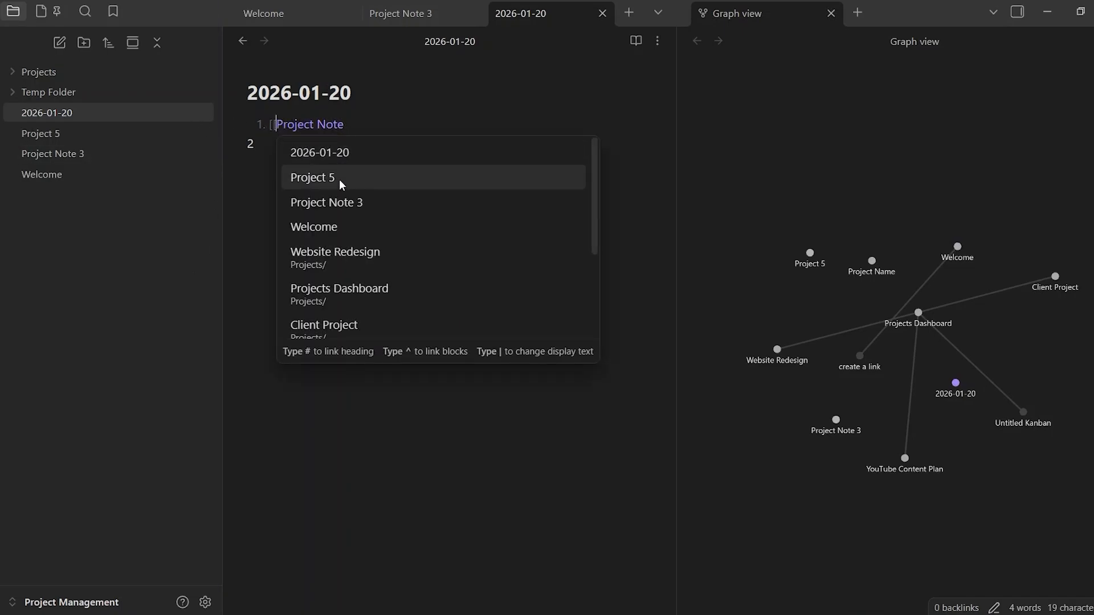
{"action": "left_click", "coordinate": [333, 204]}
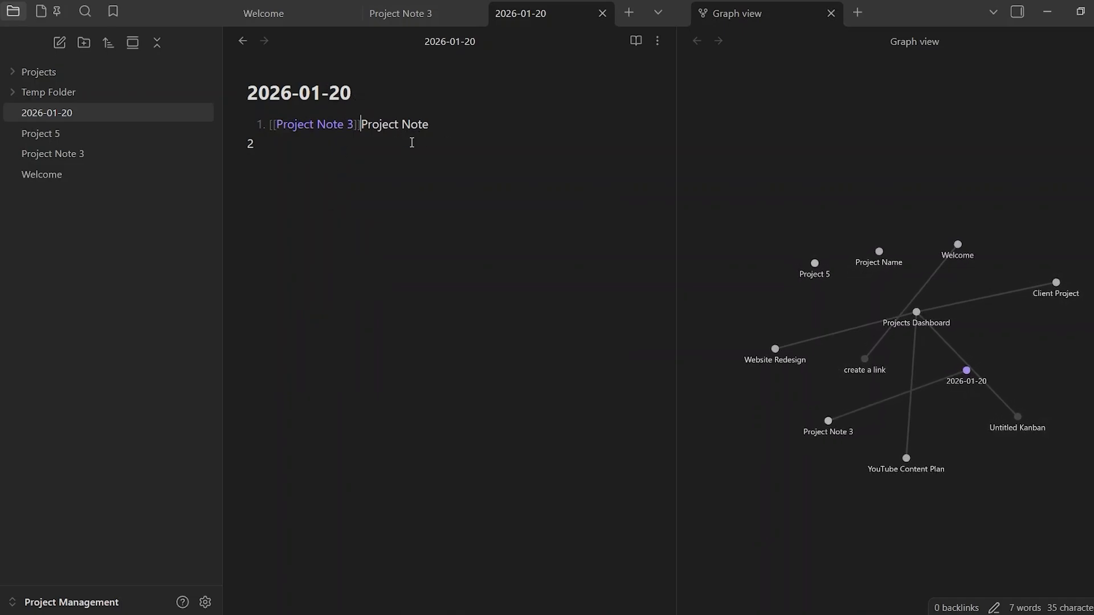
Step: Turn the daily note's second line into numbered item 2 containing an internal link to Project 5
{"action": "left_click", "coordinate": [251, 144]}
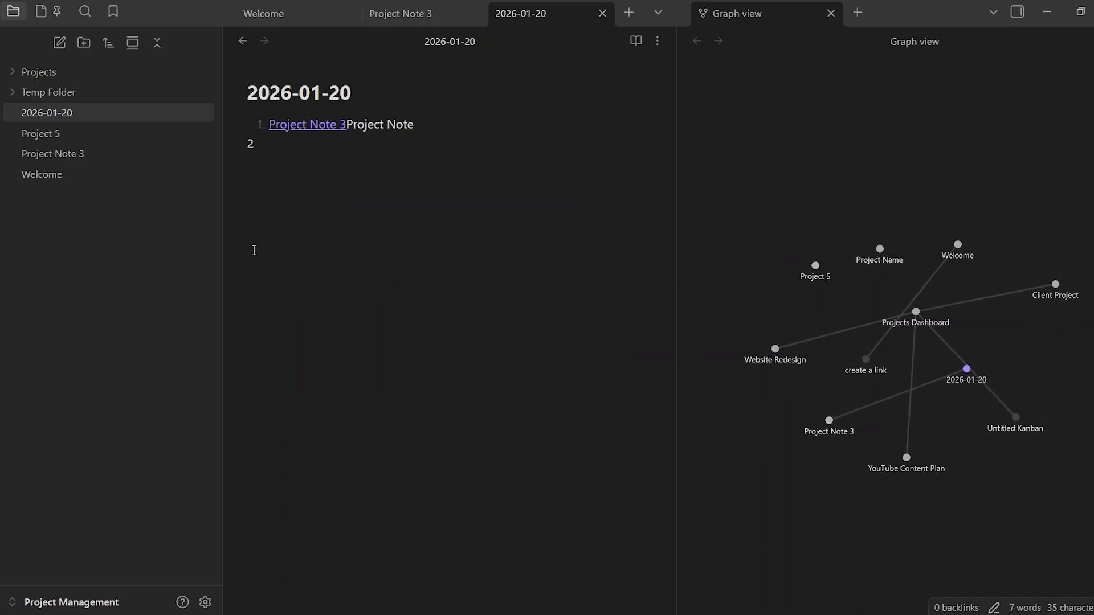
{"action": "type", "text": "2."}
{"action": "type", "text": "[["}
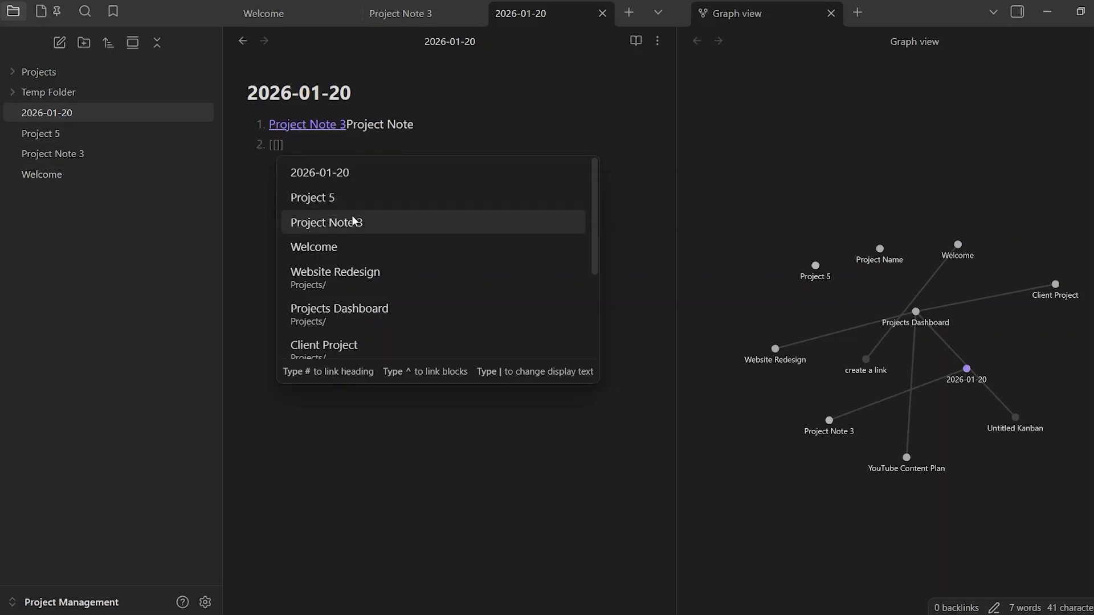
{"action": "scroll", "coordinate": [344, 290], "scroll_direction": "down", "scroll_amount": 2}
{"action": "scroll", "coordinate": [344, 290], "scroll_direction": "down", "scroll_amount": 1}
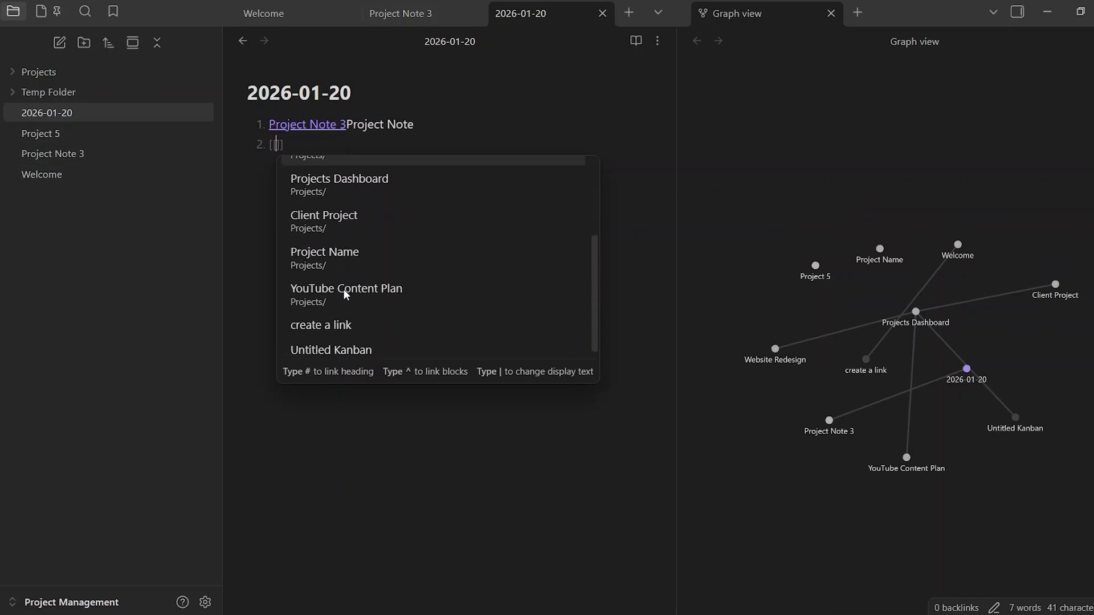
{"action": "scroll", "coordinate": [343, 291], "scroll_direction": "up", "scroll_amount": 4}
{"action": "left_click", "coordinate": [331, 200]}
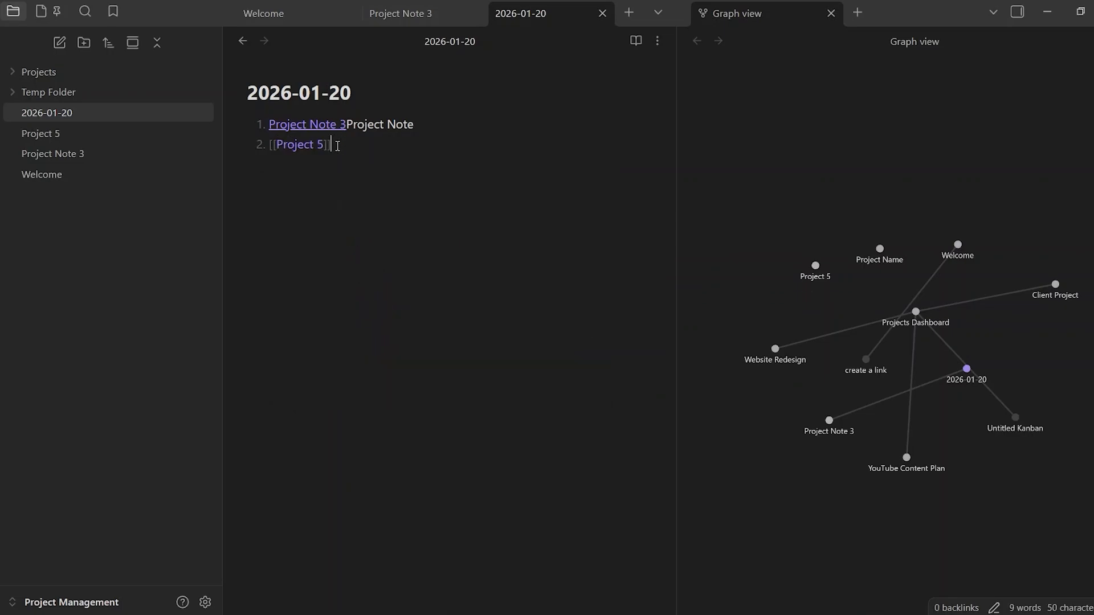
{"action": "key", "text": "Return"}
{"action": "key", "text": "BackSpace"}
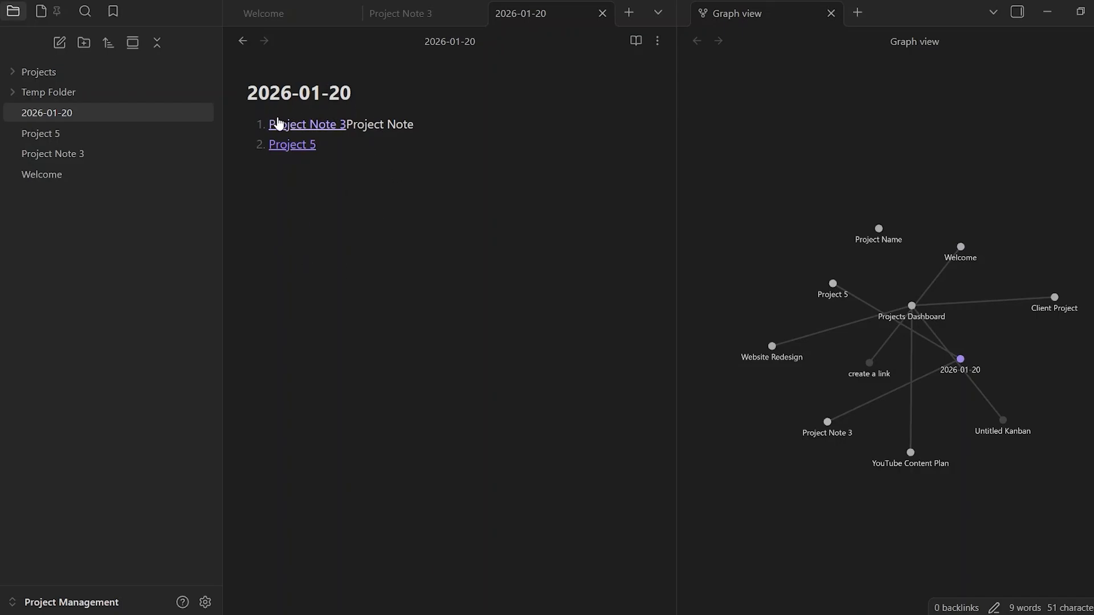
Step: Follow the daily note's links to Project Note 3 and Project 5, returning to the 2026-01-20 note after each
{"action": "left_click", "coordinate": [315, 129]}
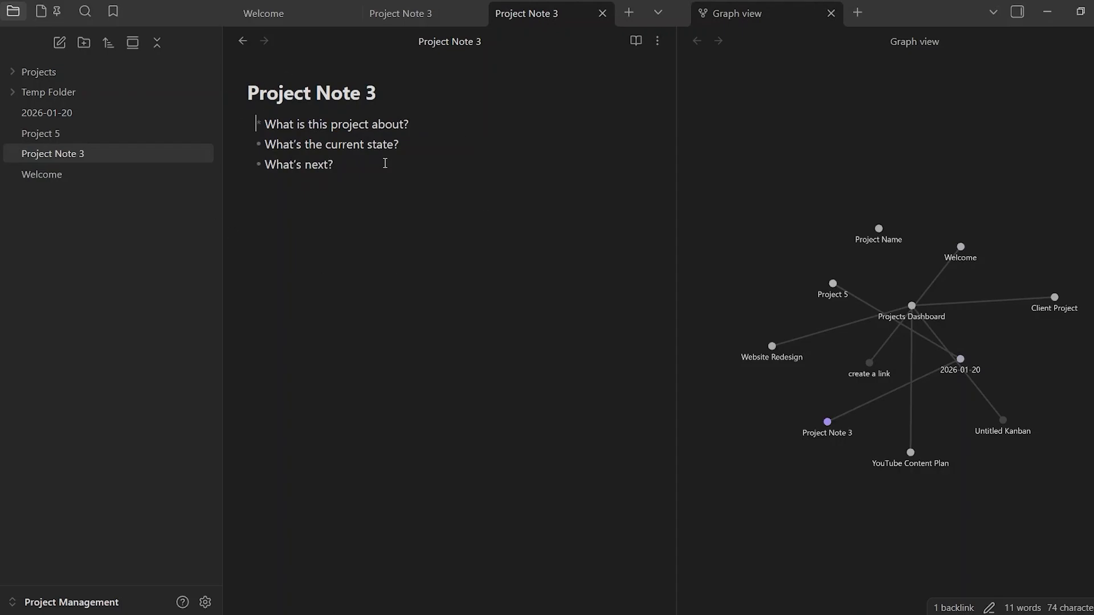
{"action": "left_click", "coordinate": [89, 115]}
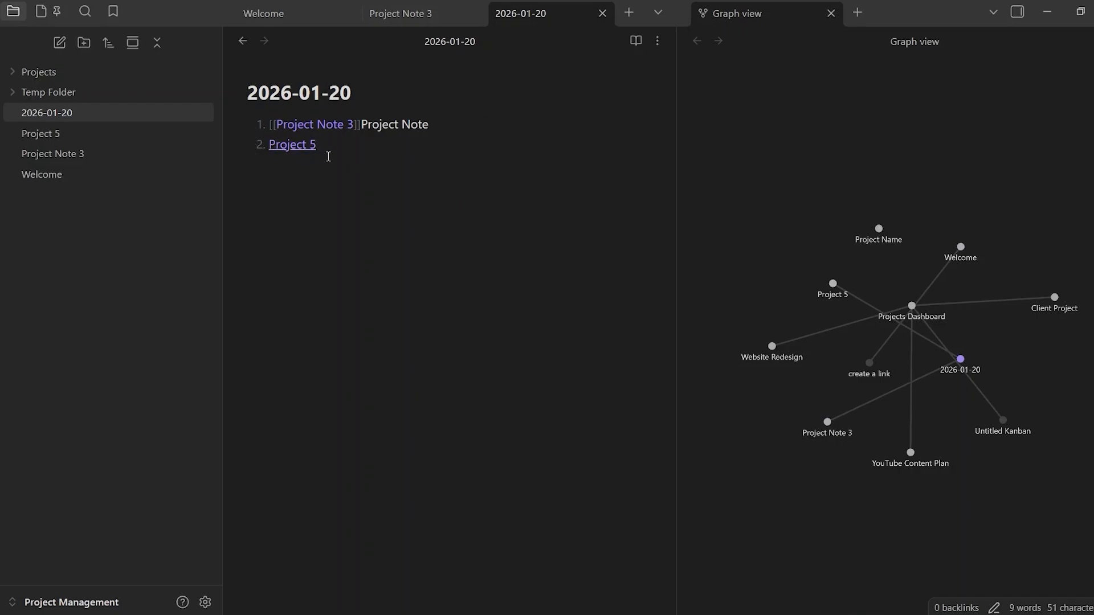
{"action": "left_click", "coordinate": [292, 145]}
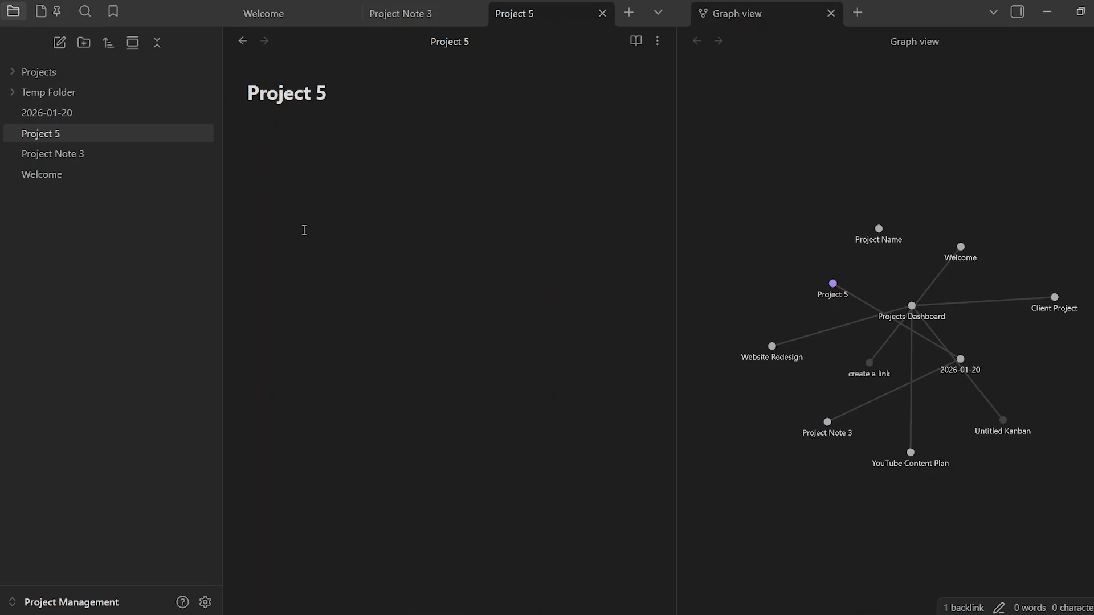
{"action": "left_click", "coordinate": [146, 112]}
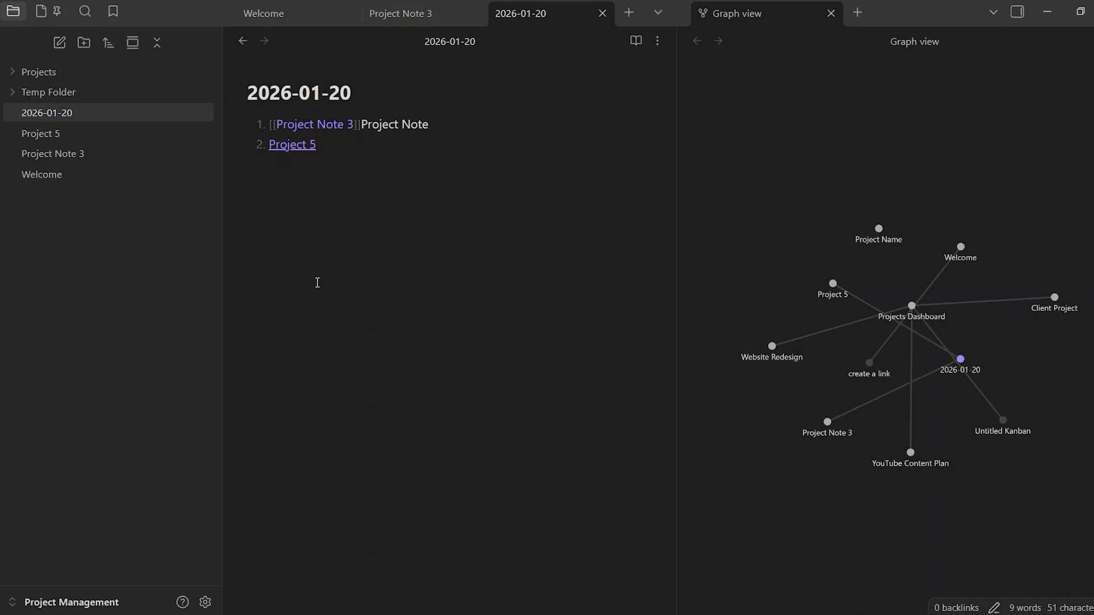
{"action": "key", "text": "alt+Tab"}
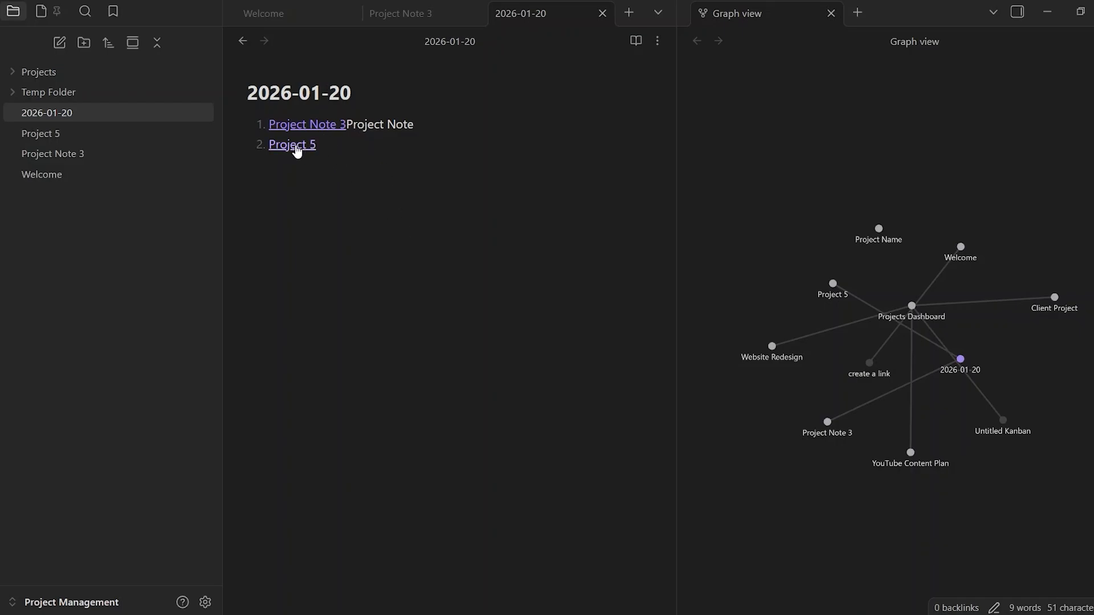
Step: Revisit Project Note 3 twice through its link in the daily note, going back to the 2026-01-20 note each time
{"action": "left_click", "coordinate": [298, 128]}
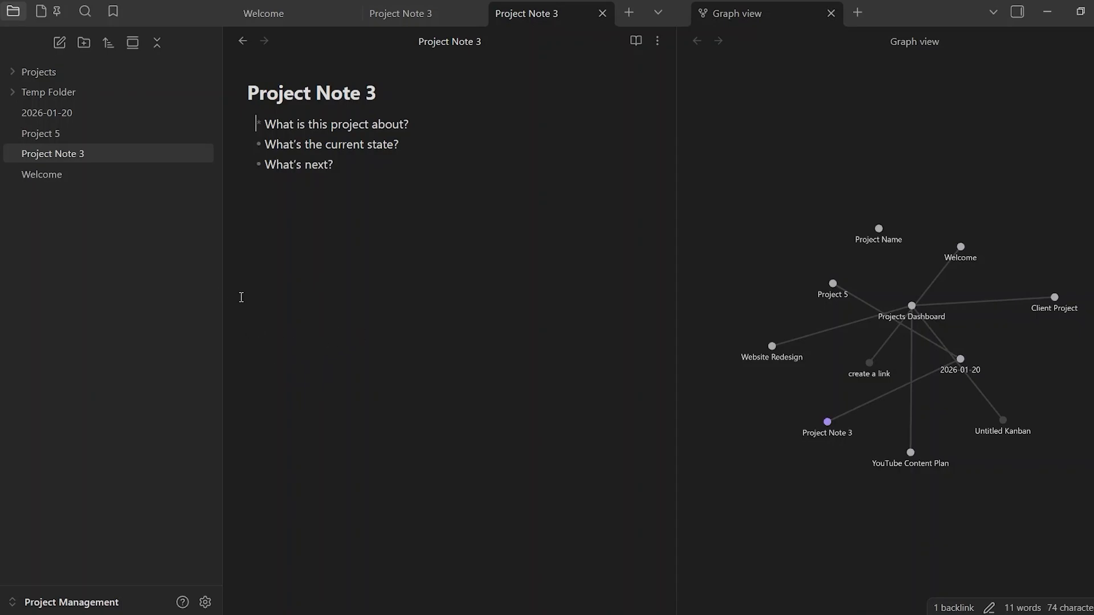
{"action": "left_click", "coordinate": [64, 113]}
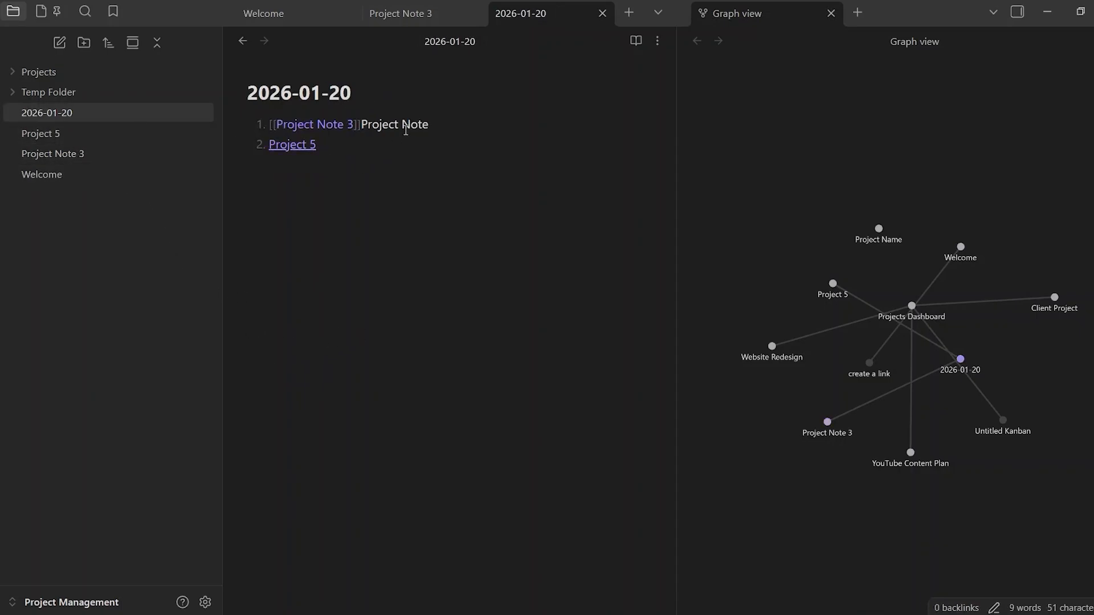
{"action": "left_click", "coordinate": [454, 136]}
{"action": "left_click", "coordinate": [441, 117]}
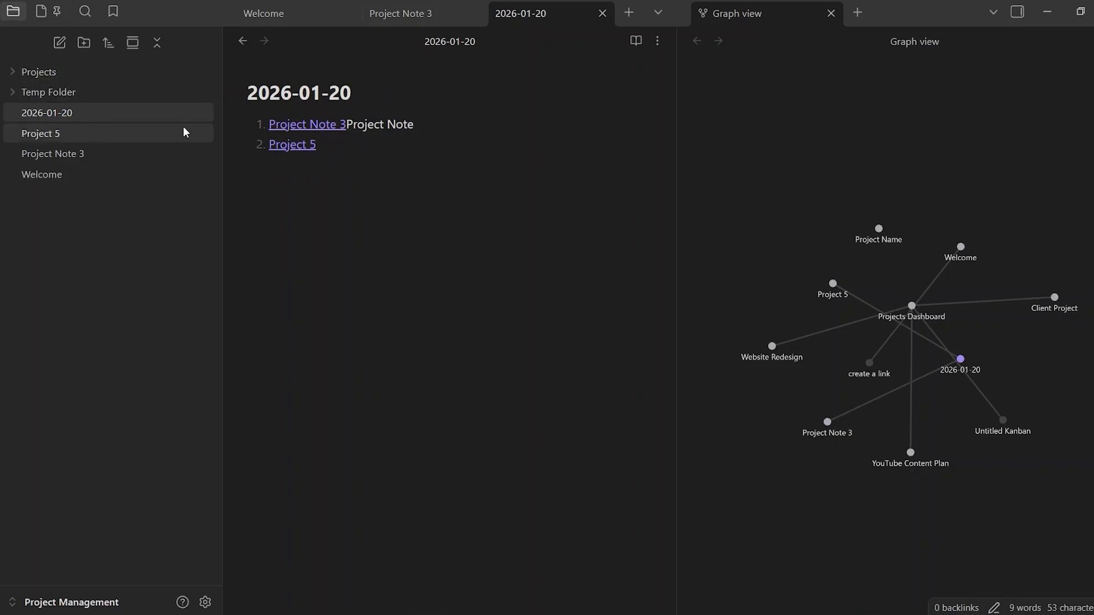
{"action": "left_click", "coordinate": [311, 127]}
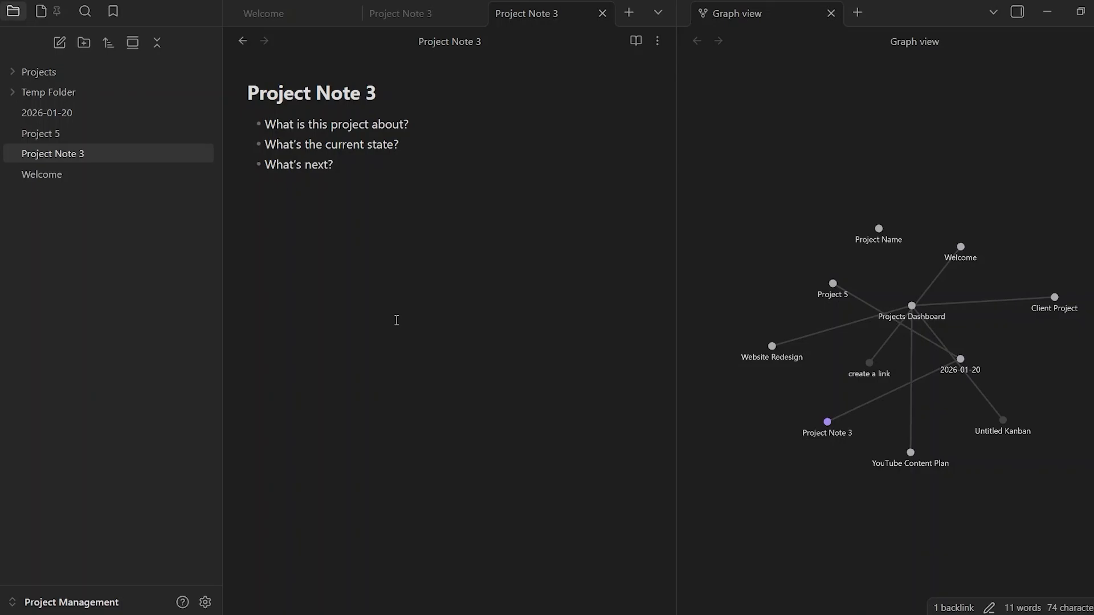
{"action": "left_click", "coordinate": [59, 113]}
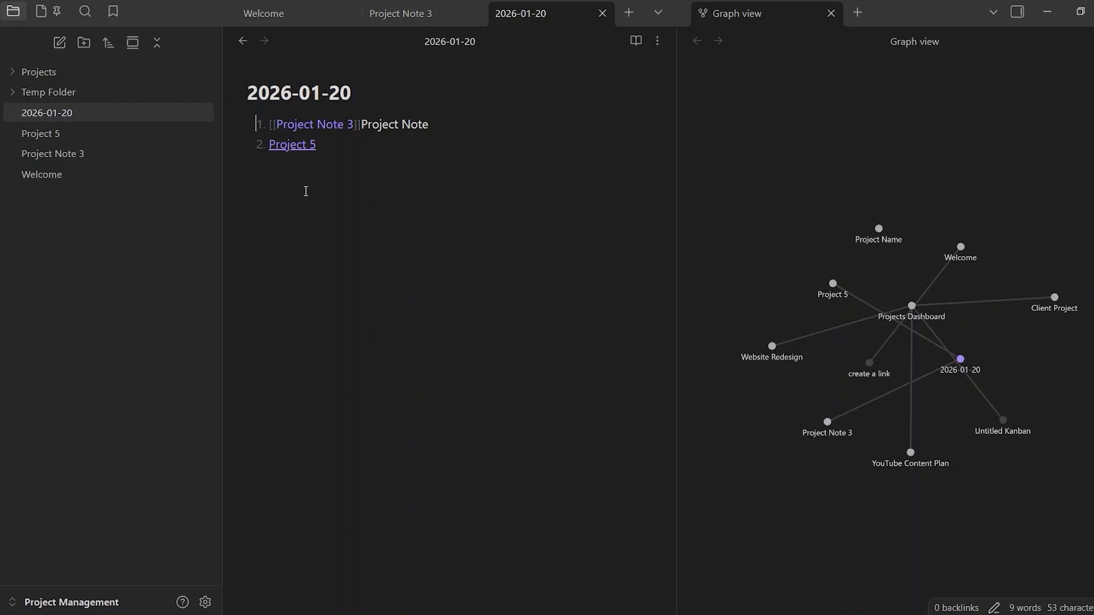
{"action": "left_click", "coordinate": [344, 158]}
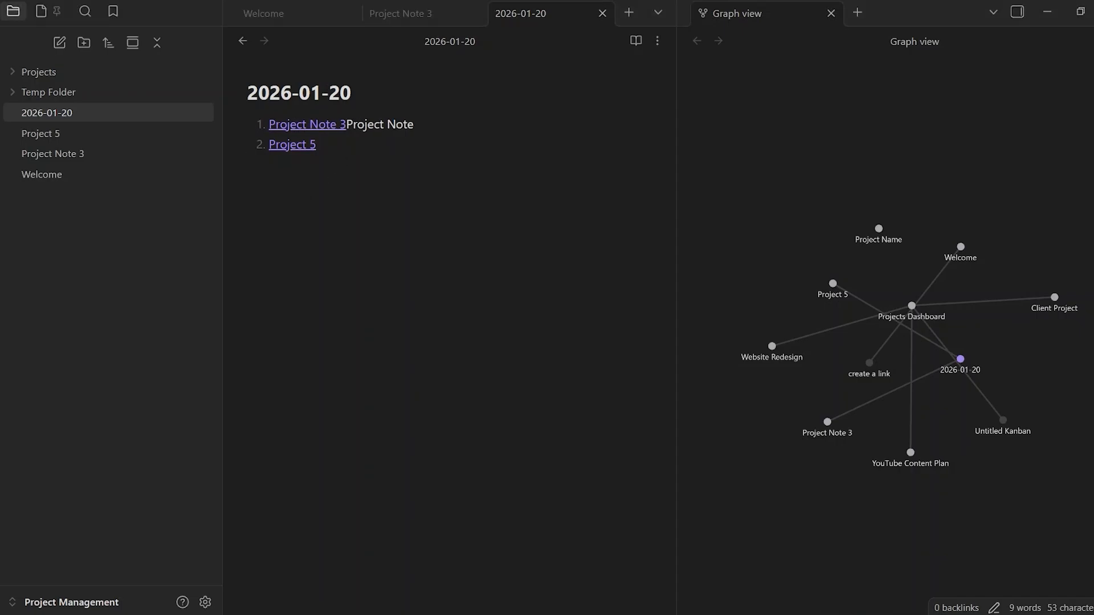